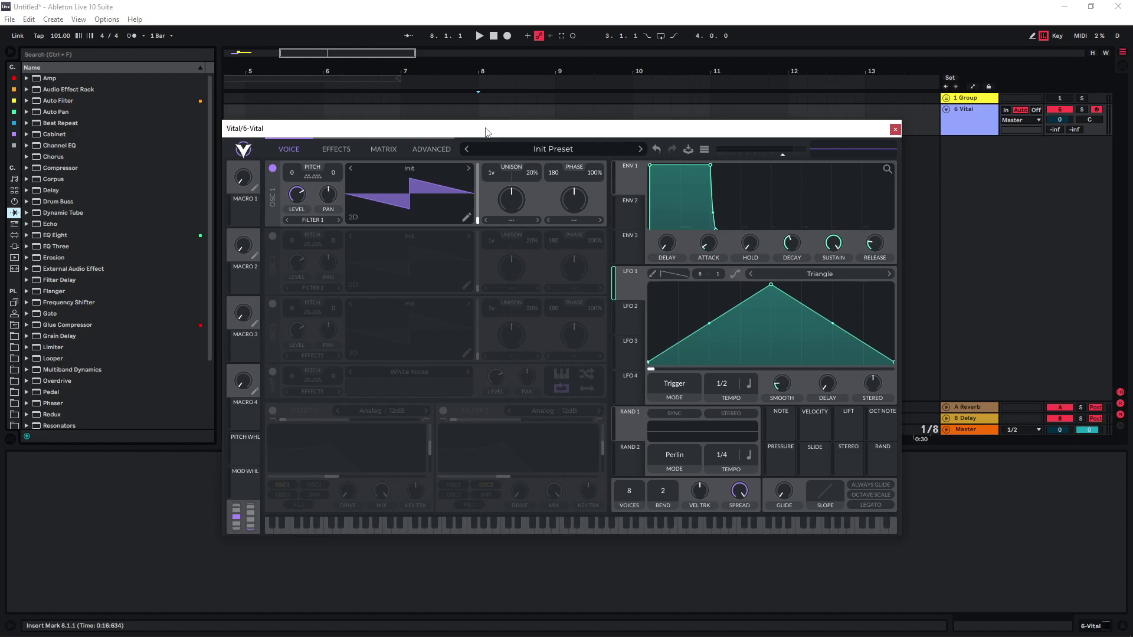
# Replace oscillator 1's Init wave with the Basic Shapes wavetable
pyautogui.click(411, 172)
pyautogui.doubleClick(687, 192)
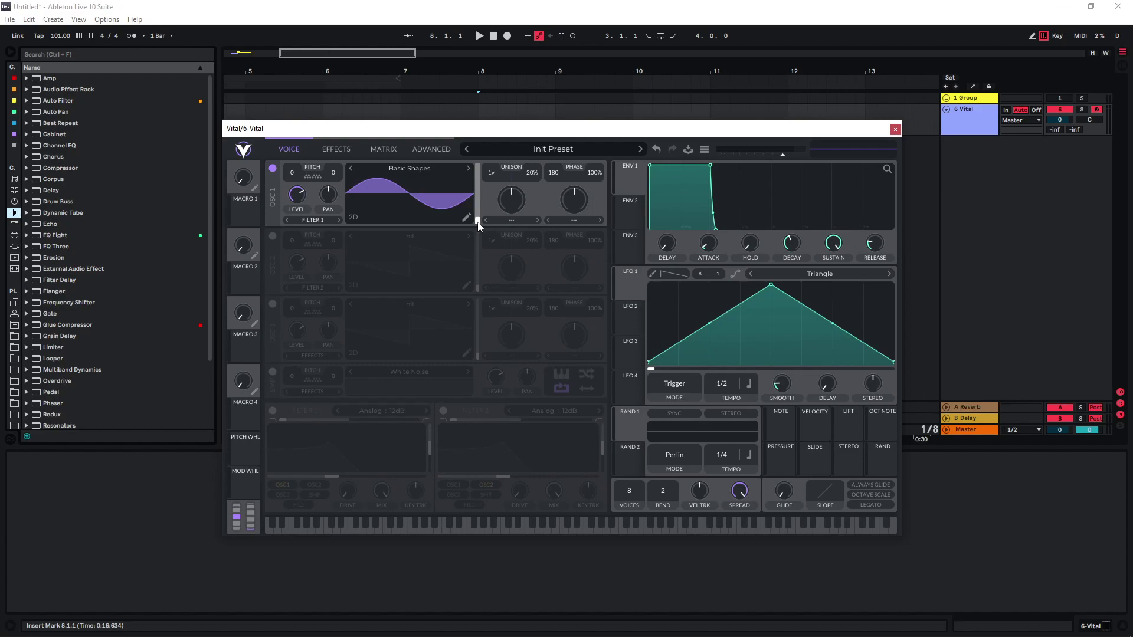
# Sweep oscillator 1's wavetable frame to a square wave
pyautogui.moveTo(478, 224); pyautogui.dragTo(476, 184)
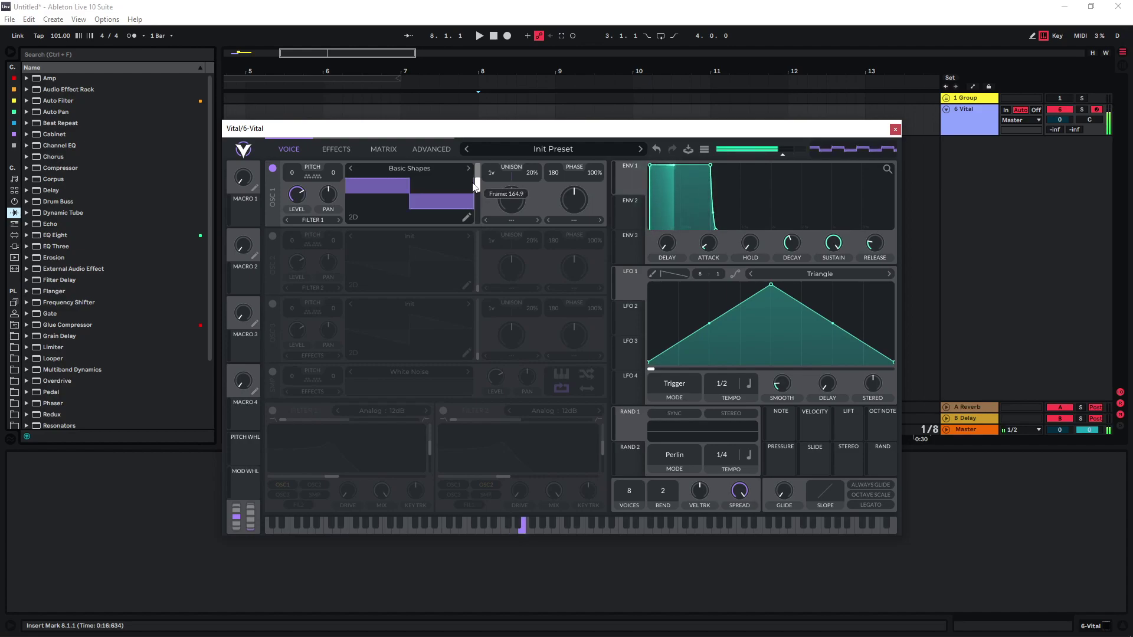
pyautogui.moveTo(272, 134); pyautogui.dragTo(465, 129)
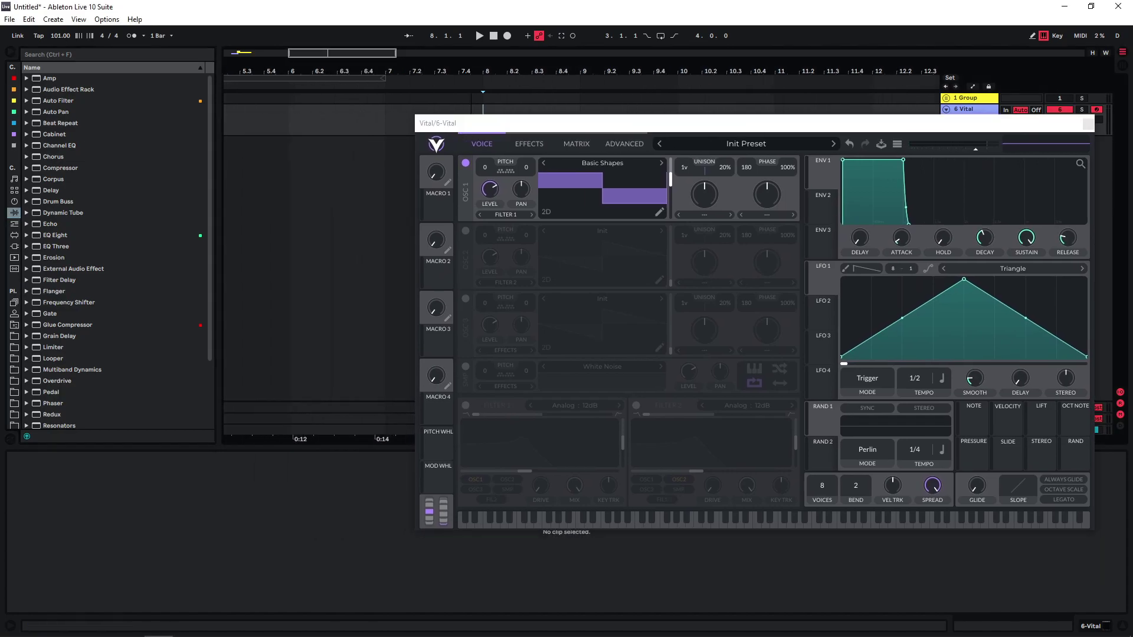
pyautogui.moveTo(328, 53); pyautogui.dragTo(317, 56)
# Create a non-looping MIDI clip at bar 6 with a short B4 and a long E5, then play it
pyautogui.doubleClick(323, 121)
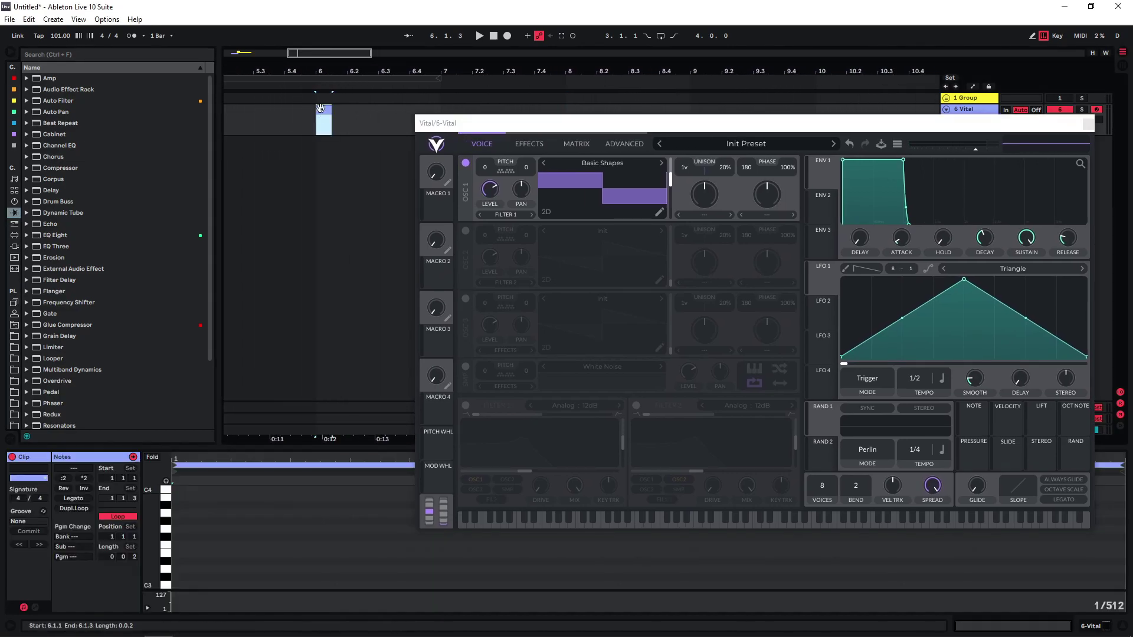
pyautogui.click(110, 517)
pyautogui.doubleClick(185, 497)
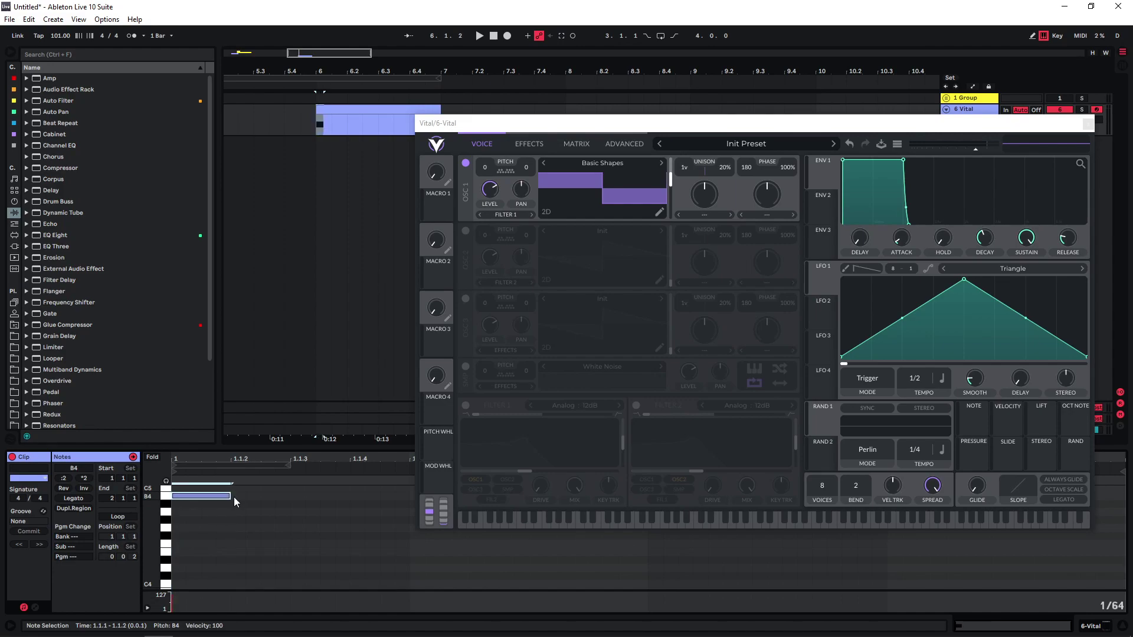
pyautogui.scroll(4, 244, 530)
pyautogui.click(234, 514)
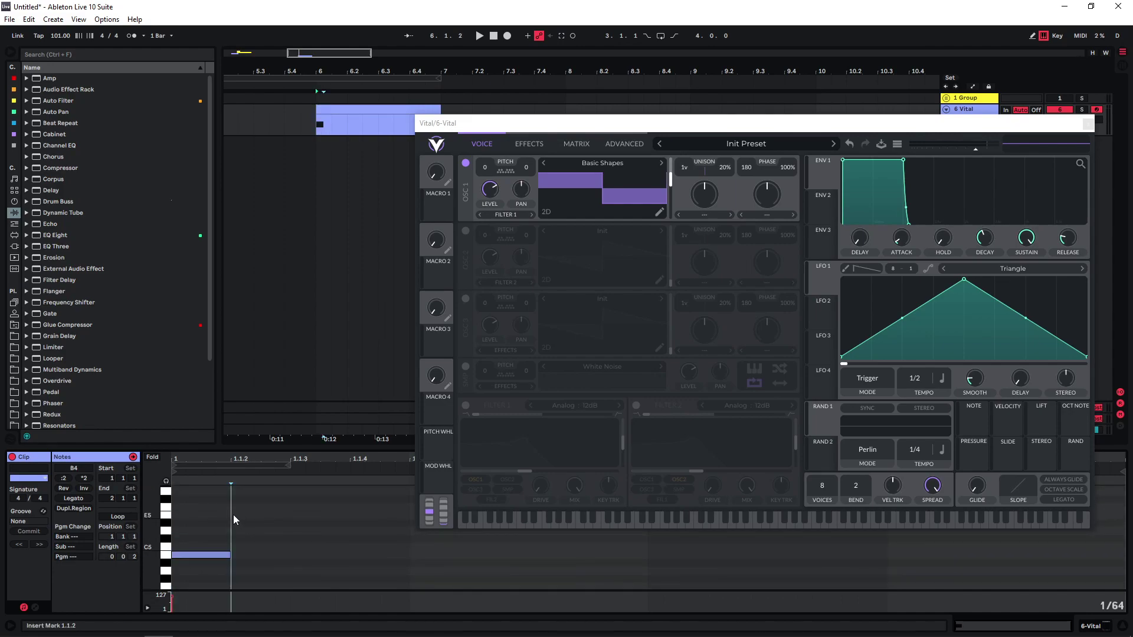
pyautogui.doubleClick(233, 515)
pyautogui.moveTo(245, 515); pyautogui.dragTo(649, 524)
pyautogui.moveTo(543, 126); pyautogui.dragTo(517, 98)
pyautogui.press('space')
pyautogui.press('space')
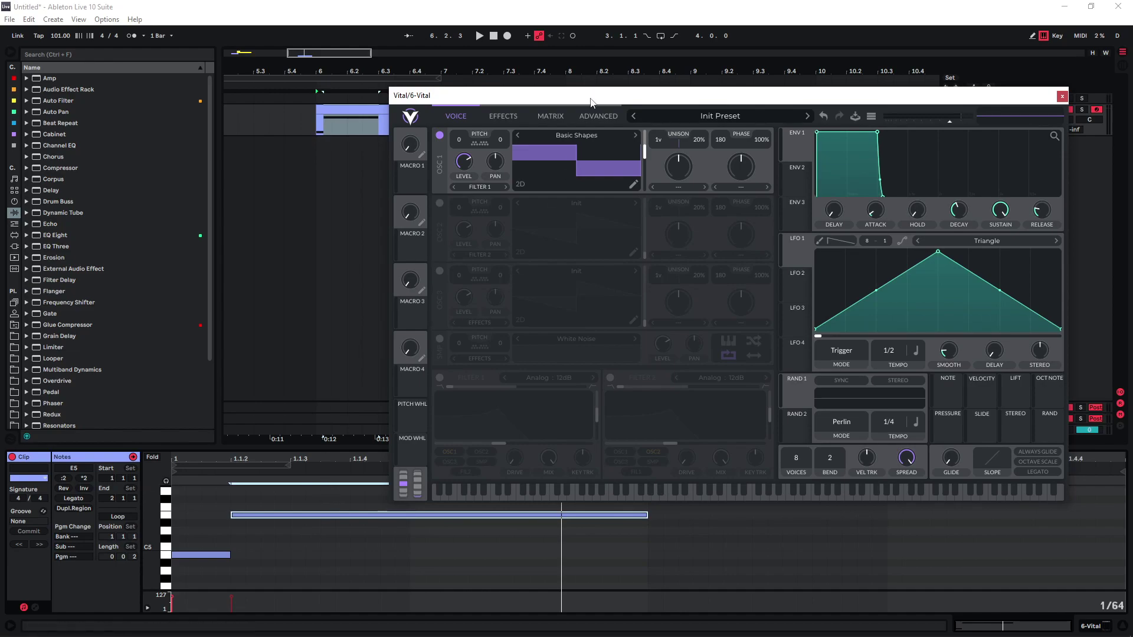
# In the modulation matrix, route LFO 1 to Voice Transpose
pyautogui.moveTo(591, 96); pyautogui.dragTo(486, 142)
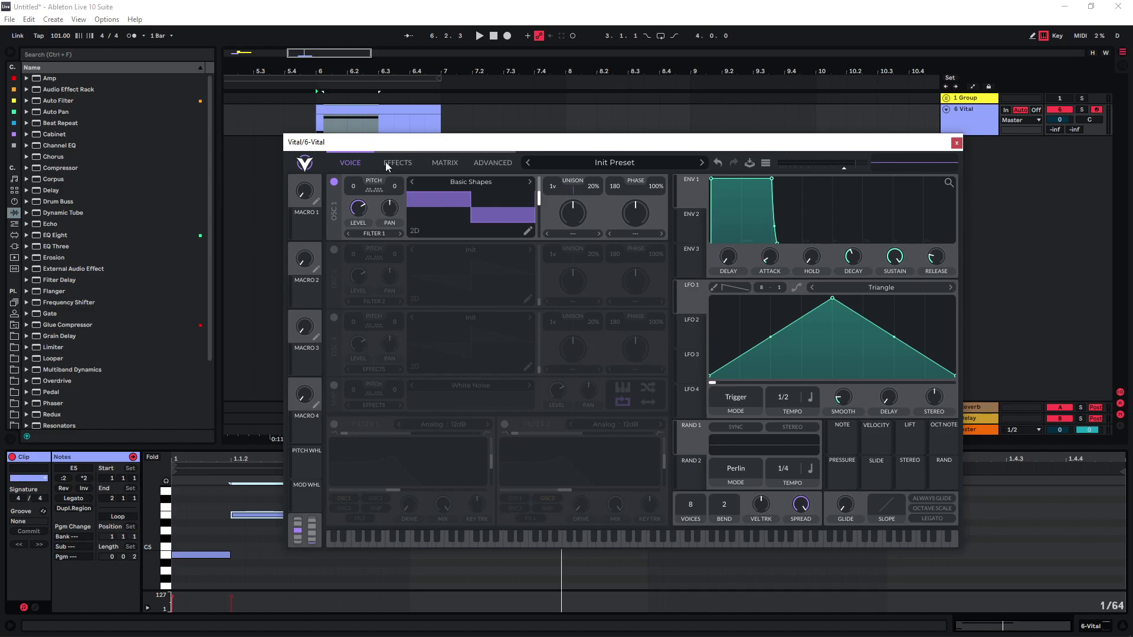
pyautogui.moveTo(378, 150); pyautogui.dragTo(339, 104)
pyautogui.click(414, 115)
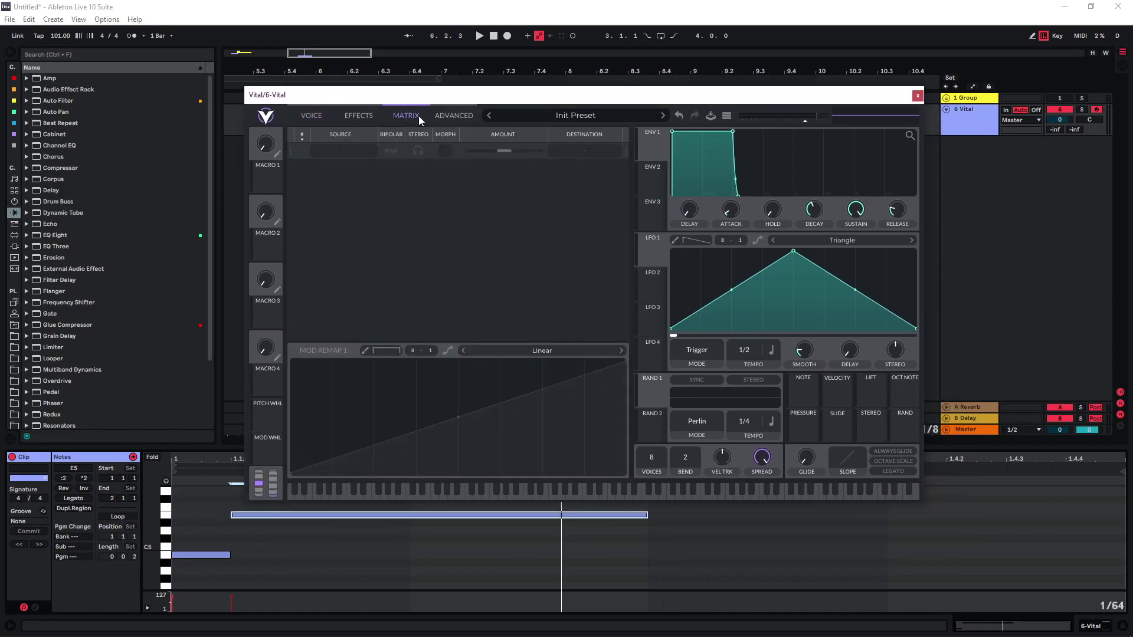
pyautogui.click(329, 151)
pyautogui.click(322, 196)
pyautogui.click(604, 154)
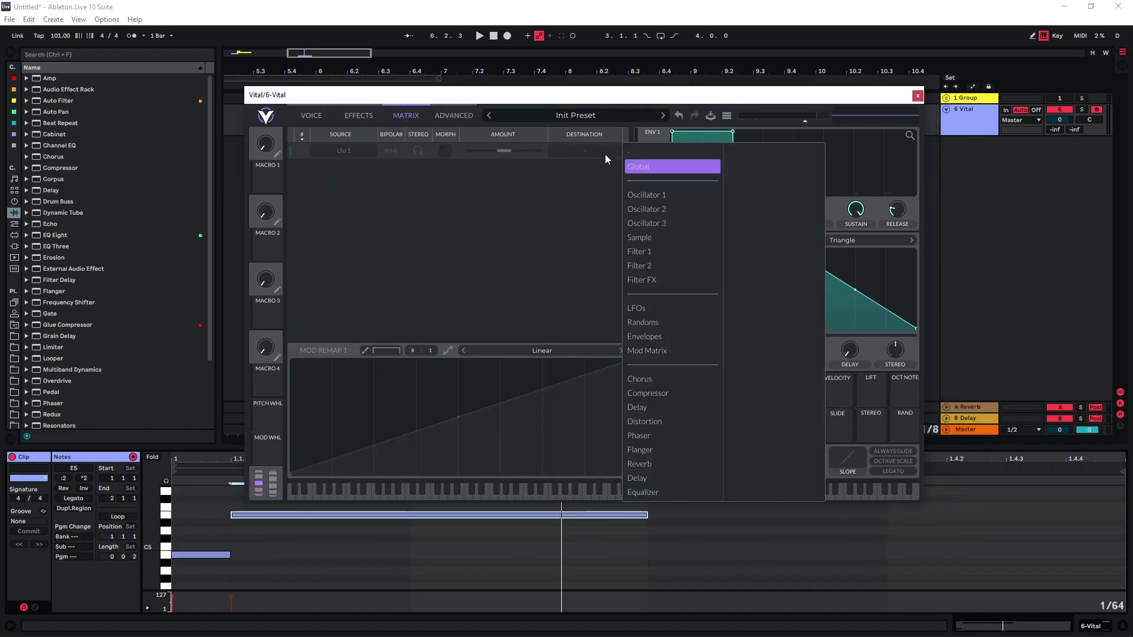
pyautogui.moveTo(690, 167)
pyautogui.click(773, 327)
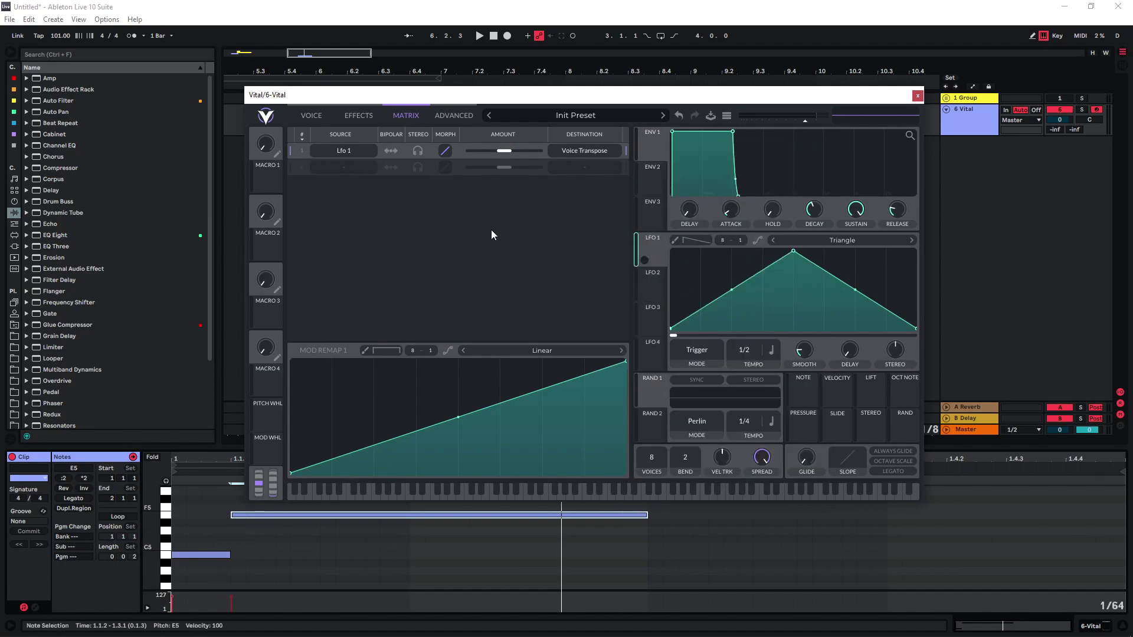
# Reshape LFO 1 into a hard step and set its mode to Envelope
pyautogui.moveTo(462, 97); pyautogui.dragTo(413, 103)
pyautogui.doubleClick(701, 266)
pyautogui.moveTo(744, 258); pyautogui.dragTo(961, 237)
pyautogui.moveTo(643, 314); pyautogui.dragTo(643, 354)
pyautogui.click(648, 357)
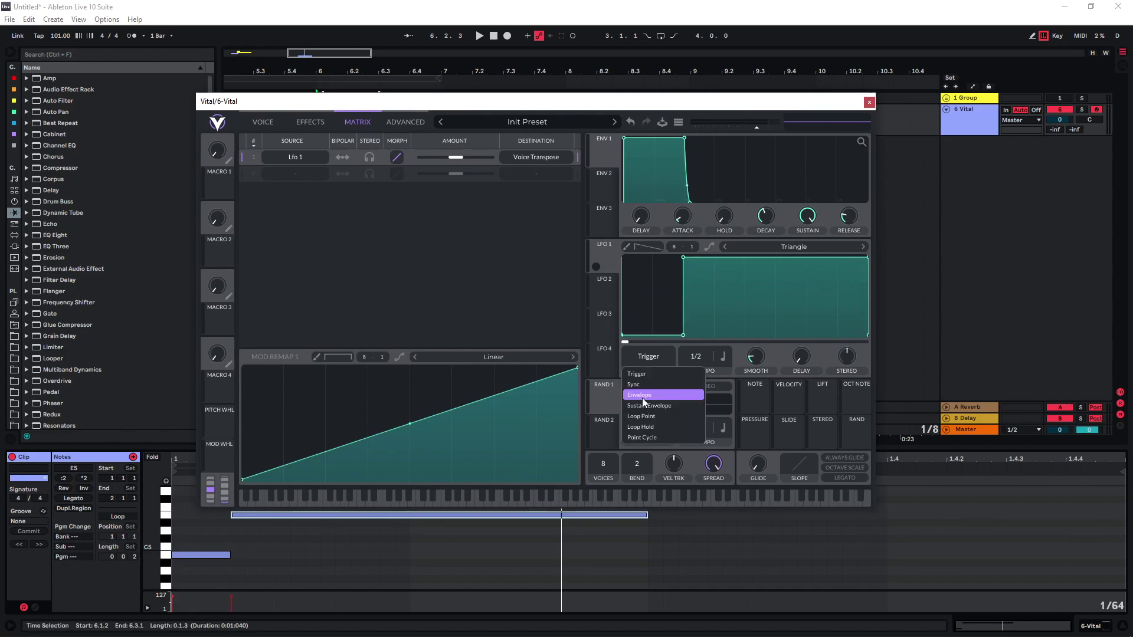
pyautogui.click(642, 397)
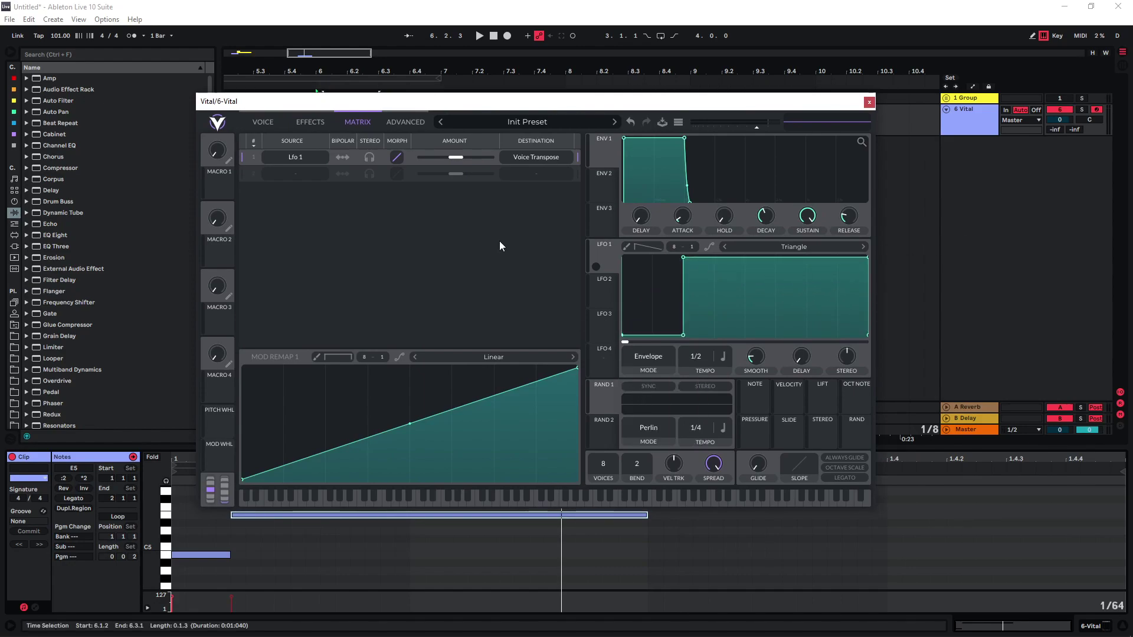
# Enter a modulation amount of 5 and play a note to hear the stepped transpose
pyautogui.rightClick(473, 158)
pyautogui.click(480, 175)
pyautogui.write('5')
pyautogui.click(261, 516)
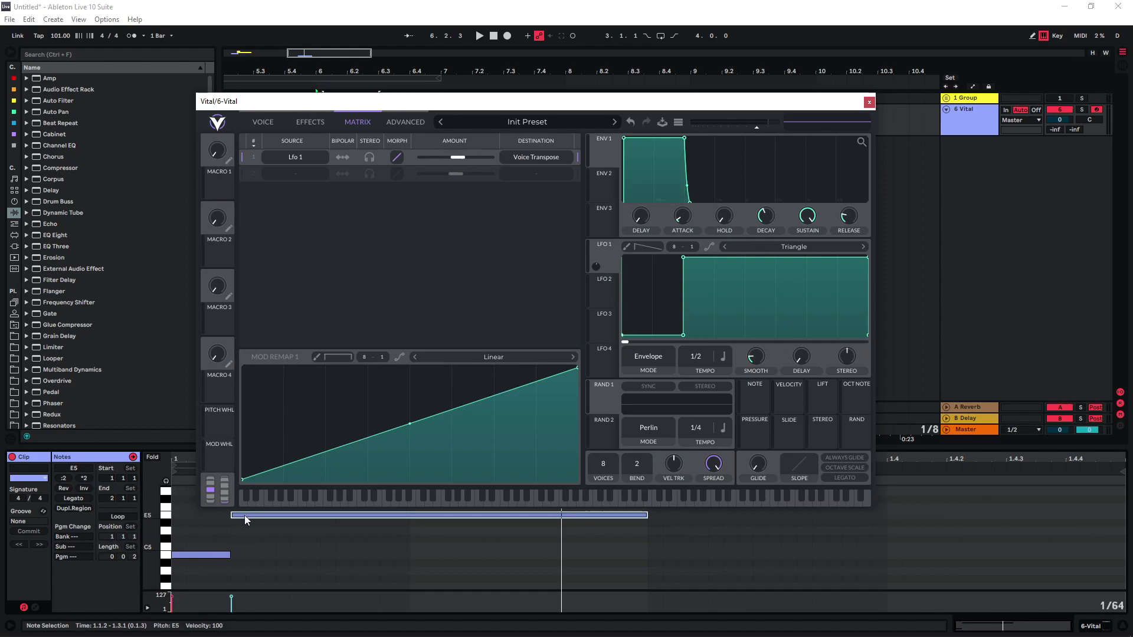
pyautogui.scroll(1, 705, 358)
pyautogui.scroll(-1, 701, 361)
pyautogui.press('a')
# Assign LFO 2 to oscillator 1's level knob
pyautogui.click(603, 289)
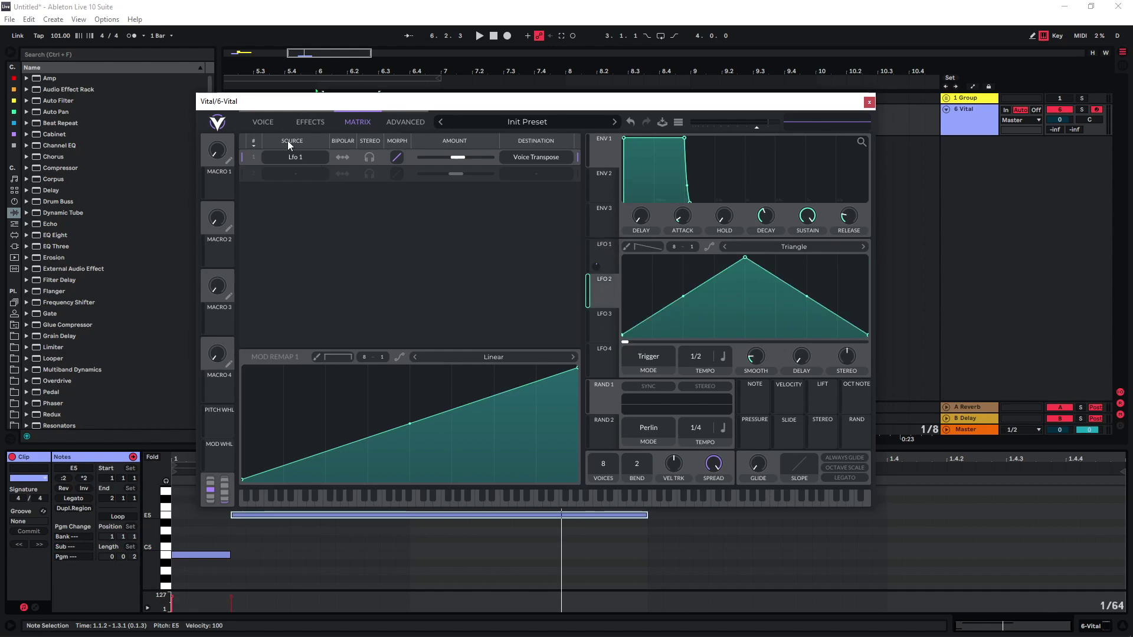
pyautogui.click(264, 122)
pyautogui.moveTo(604, 300); pyautogui.dragTo(281, 177)
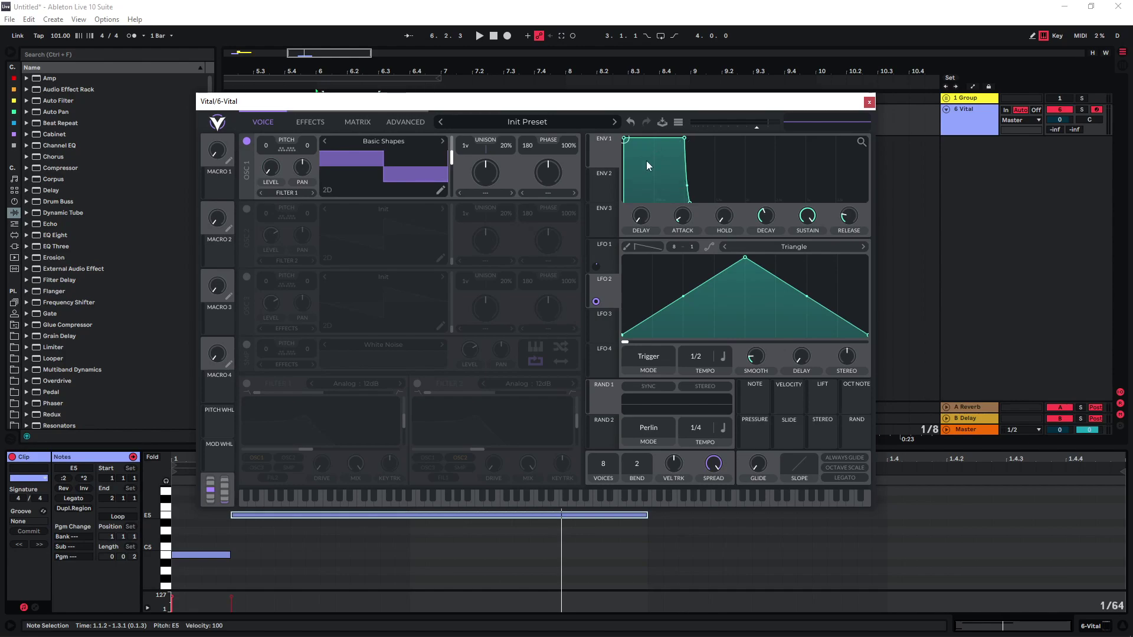
# Shape LFO 2 into a short flat top with exponential decay in Envelope mode
pyautogui.moveTo(744, 258); pyautogui.dragTo(567, 218)
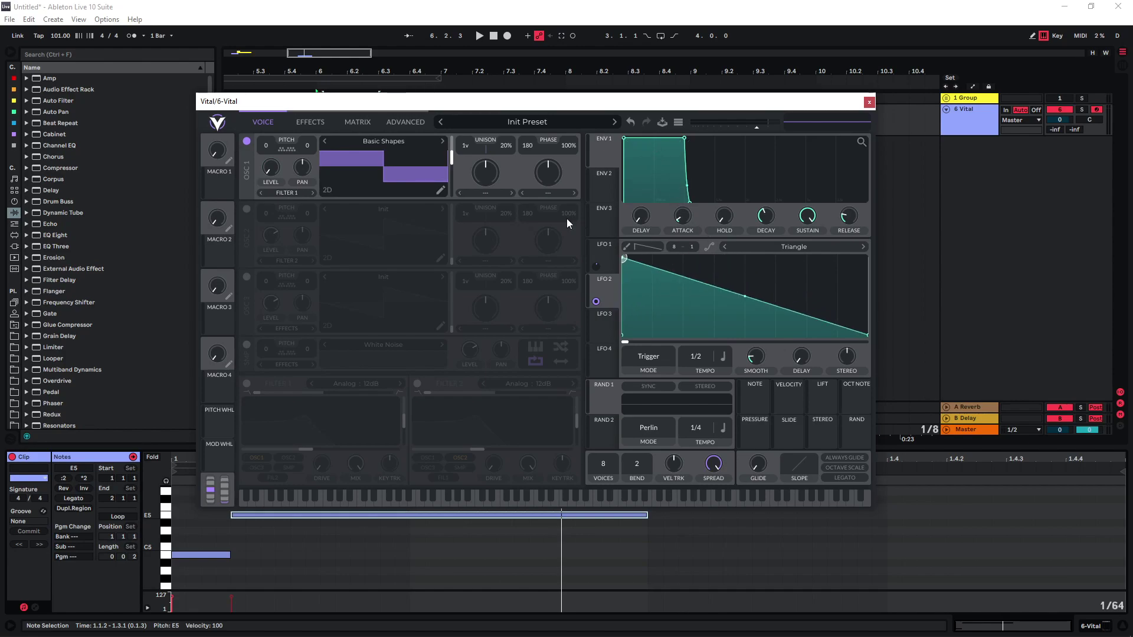
pyautogui.doubleClick(658, 264)
pyautogui.moveTo(657, 264); pyautogui.dragTo(714, 257)
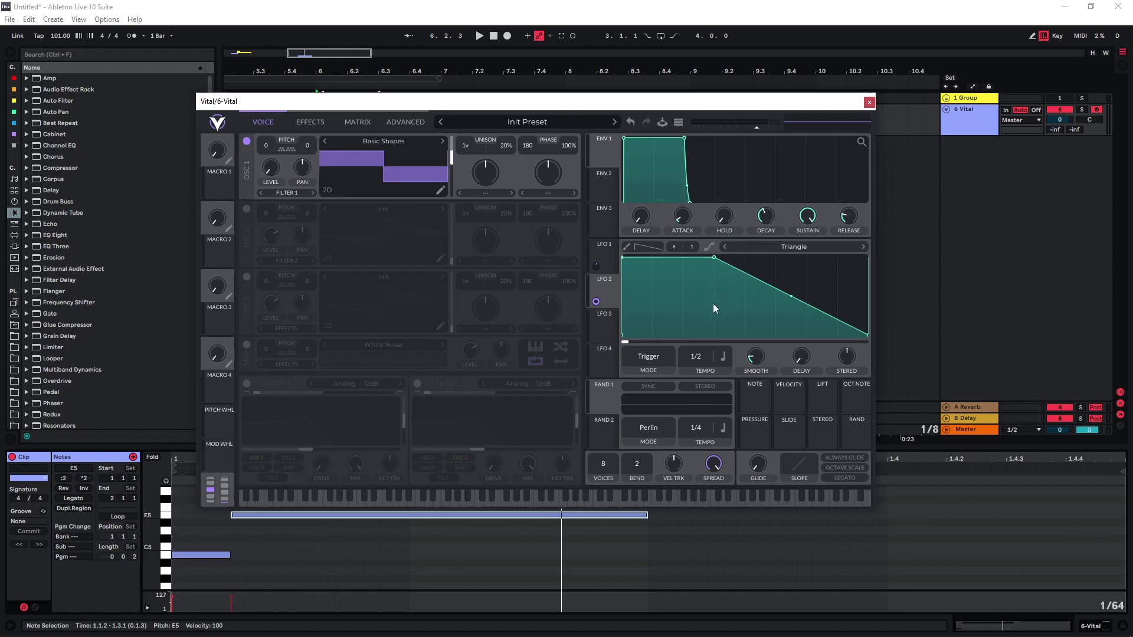
pyautogui.click(647, 358)
pyautogui.click(655, 401)
pyautogui.moveTo(714, 258); pyautogui.dragTo(684, 258)
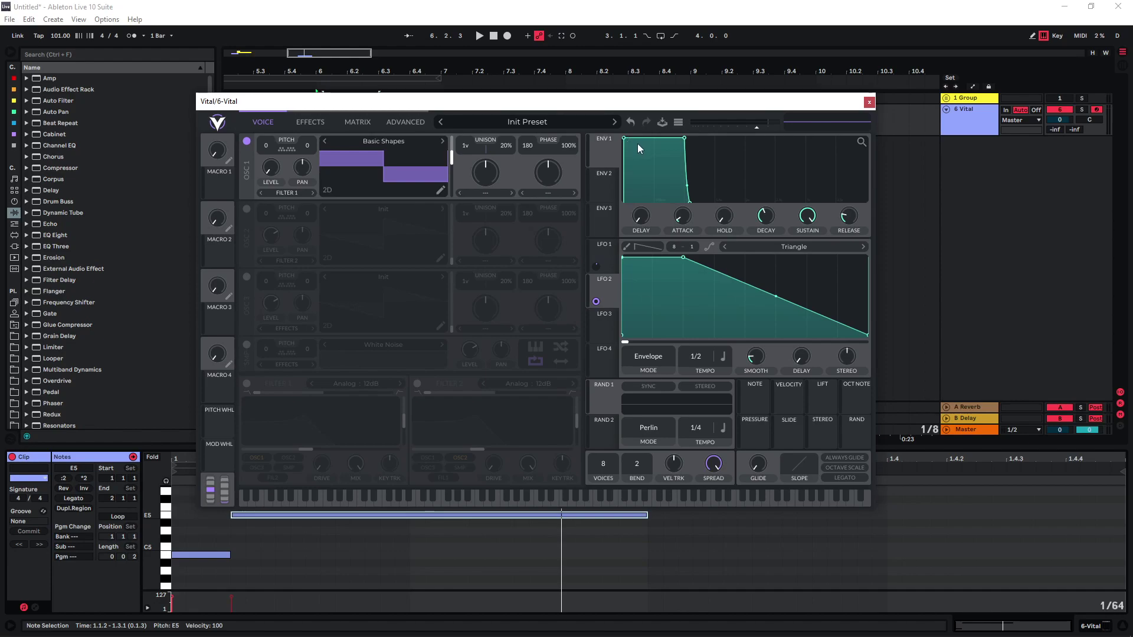
pyautogui.moveTo(774, 300); pyautogui.dragTo(721, 312)
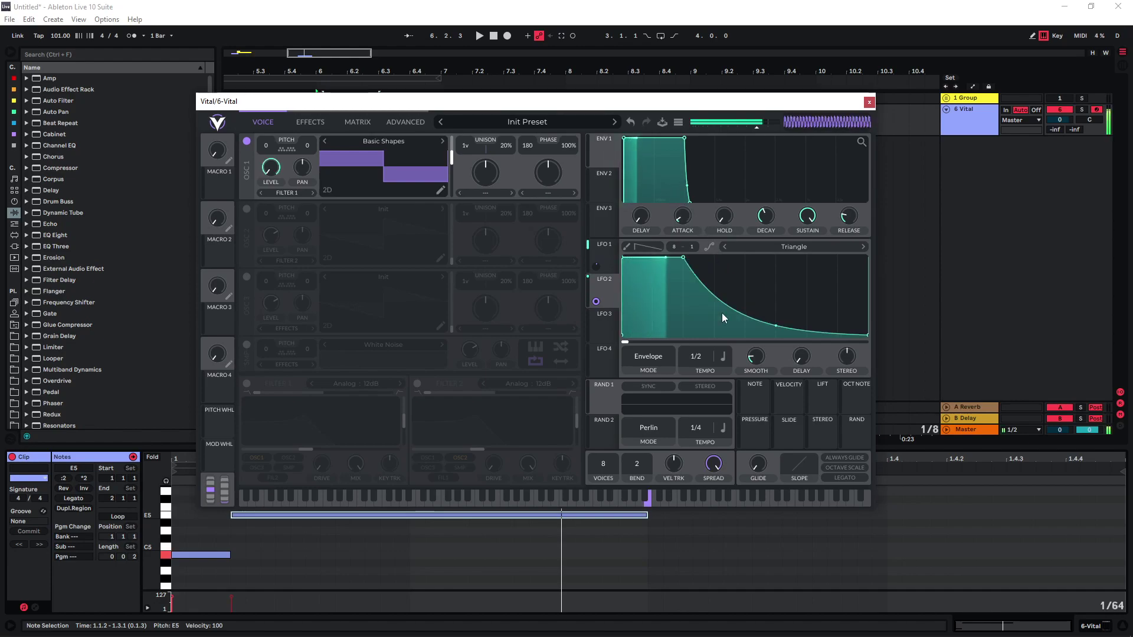
pyautogui.moveTo(683, 257); pyautogui.dragTo(663, 257)
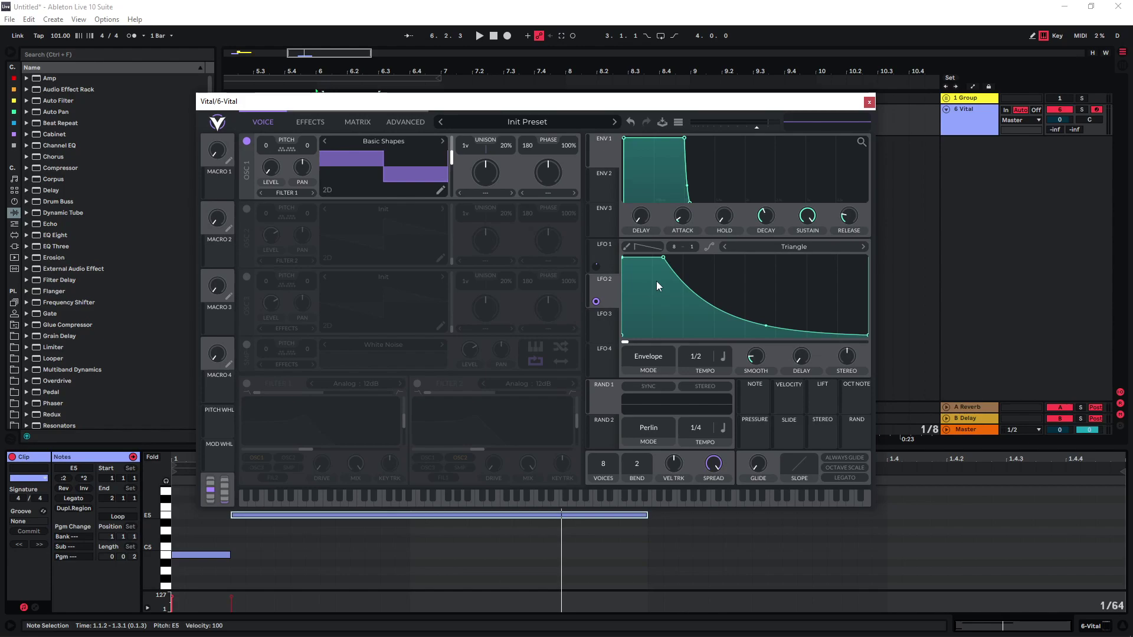
# Set LFO 1's grid to 16 divisions and load the Step shape preset
pyautogui.click(604, 253)
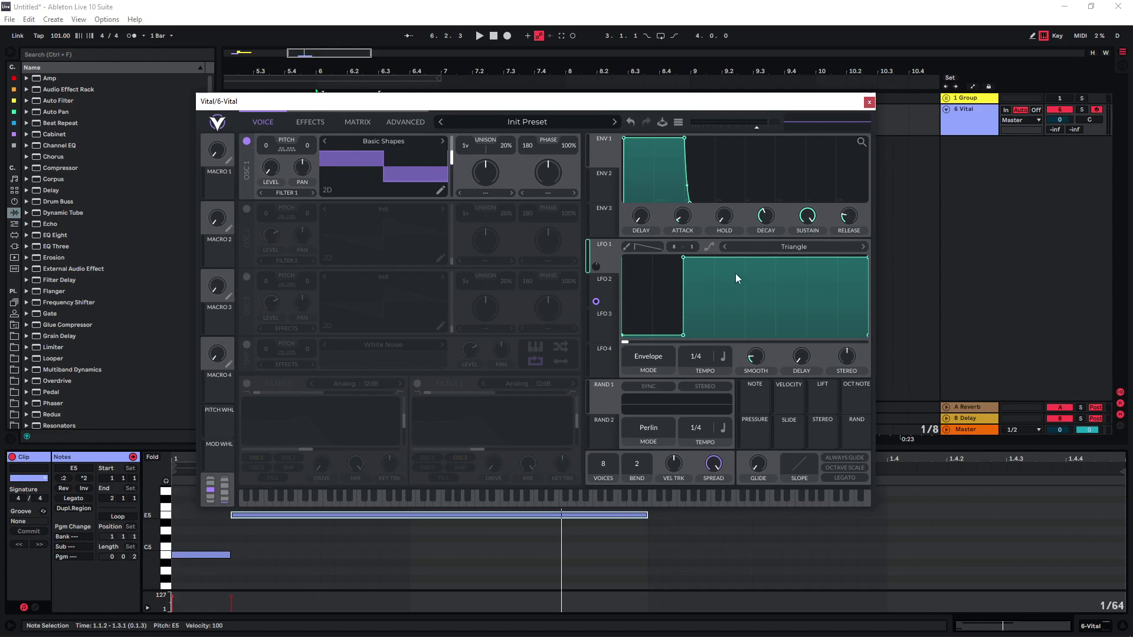
pyautogui.moveTo(678, 250); pyautogui.dragTo(677, 240)
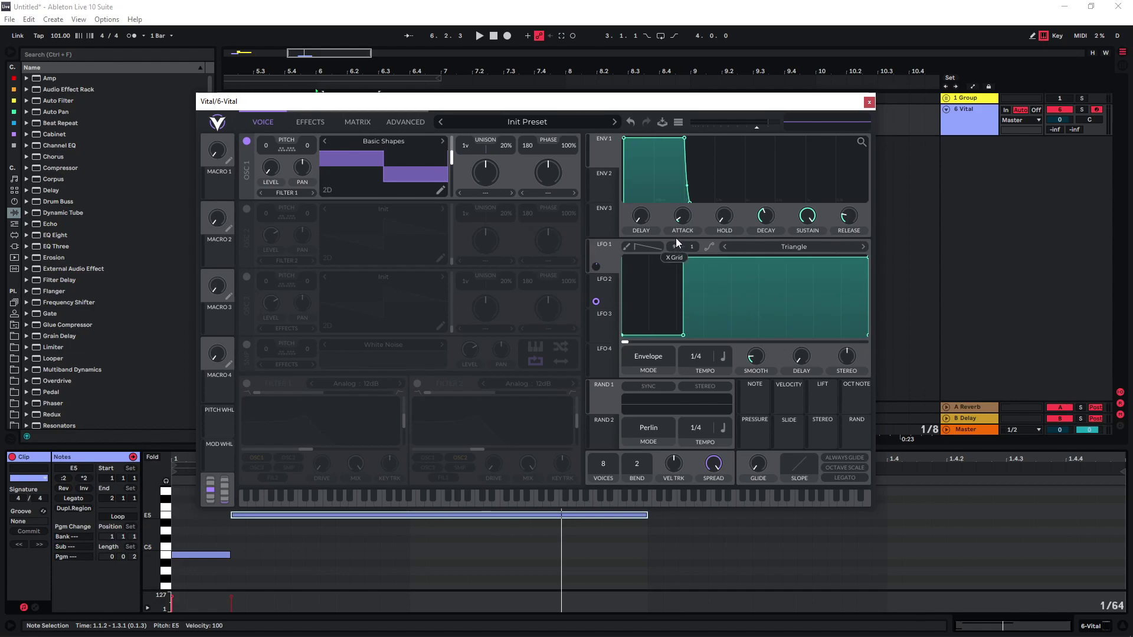
pyautogui.click(643, 246)
pyautogui.click(649, 259)
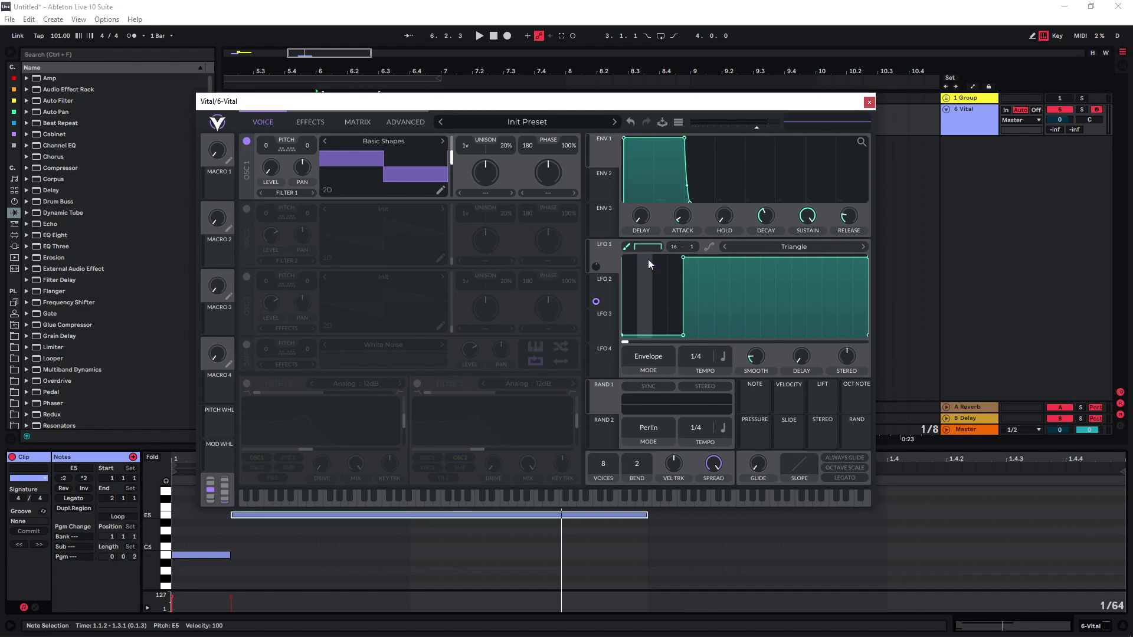
# Paint LFO 1 into rising bars separated by zero-level steps, then play a note
pyautogui.moveTo(644, 312)
pyautogui.mouseDown()
pyautogui.moveTo(721, 323)
pyautogui.moveTo(653, 318)
pyautogui.moveTo(622, 279)
pyautogui.moveTo(860, 308)
pyautogui.mouseUp()
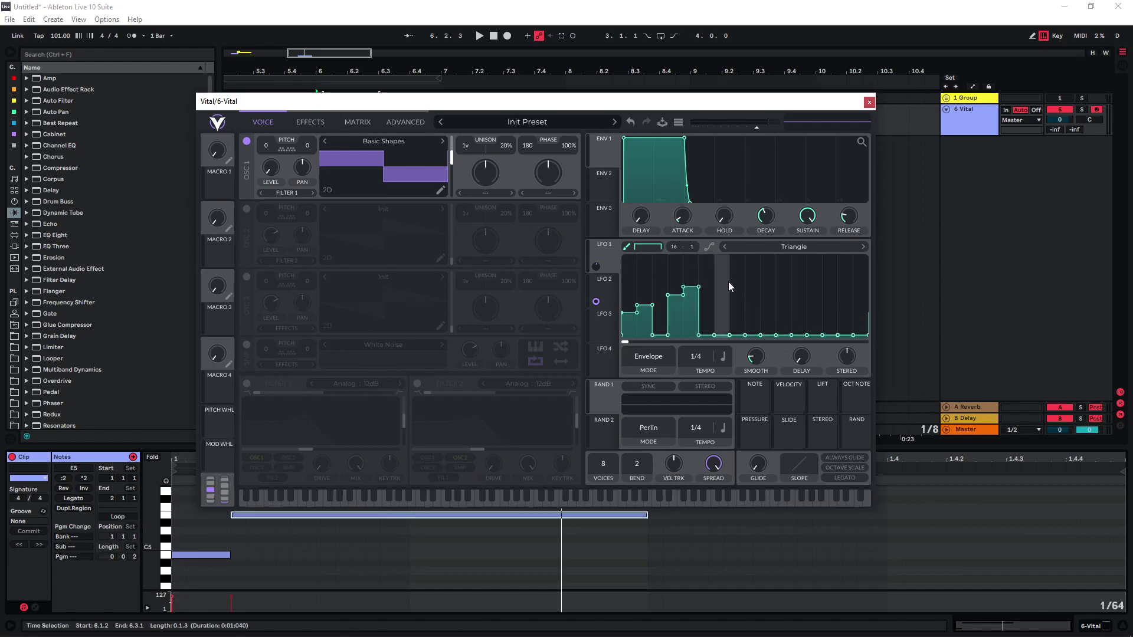
pyautogui.click(725, 282)
pyautogui.click(736, 278)
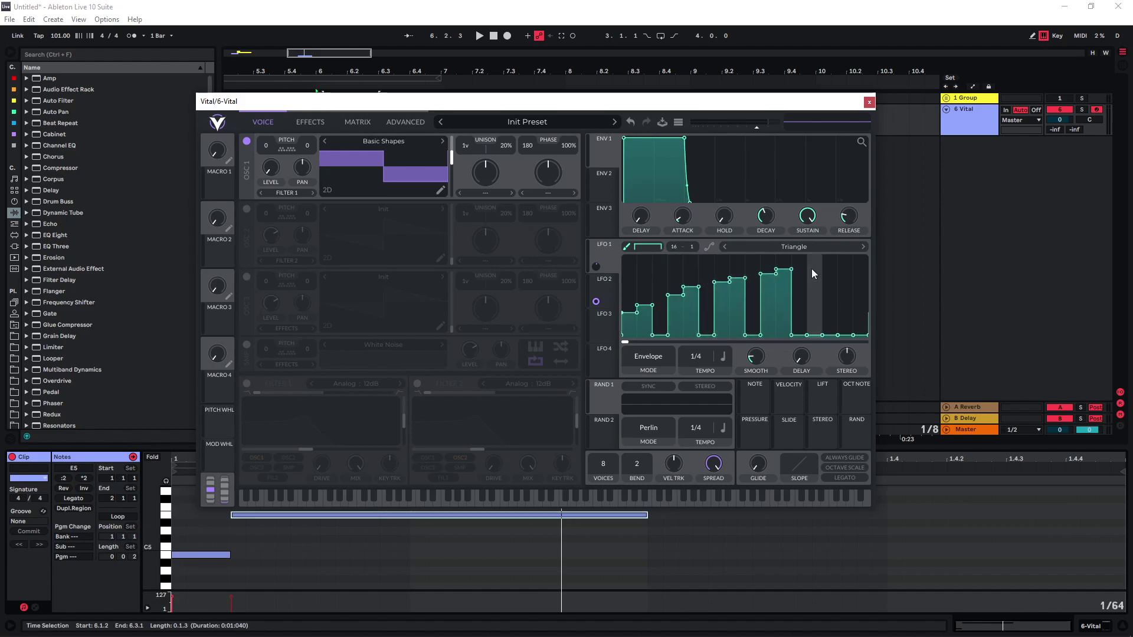
pyautogui.click(813, 268)
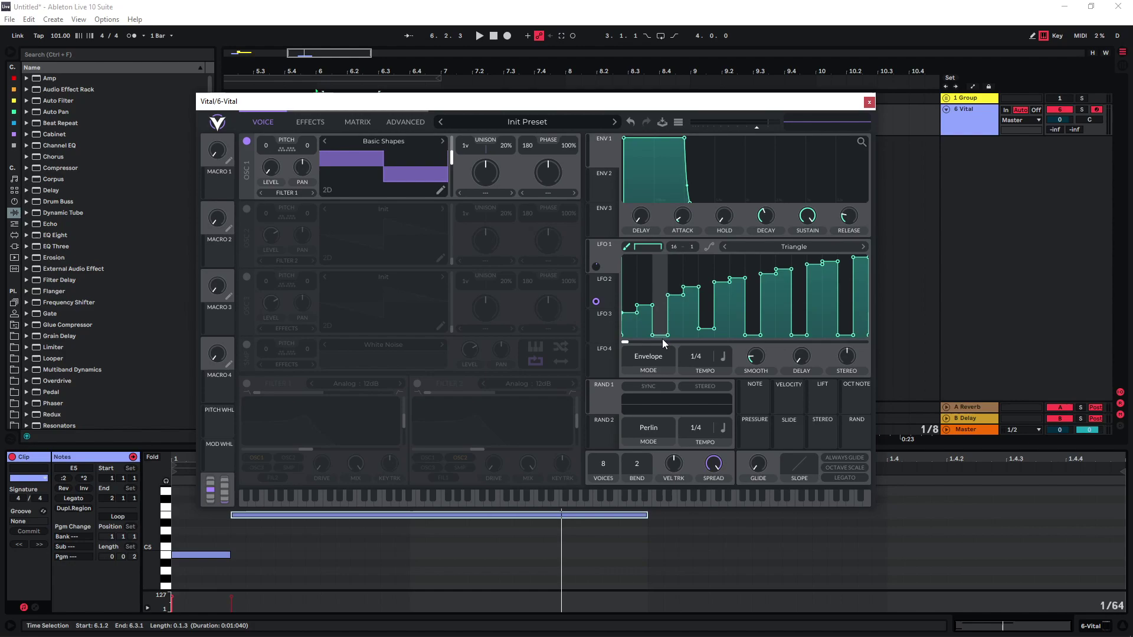
pyautogui.click(706, 331)
pyautogui.click(753, 325)
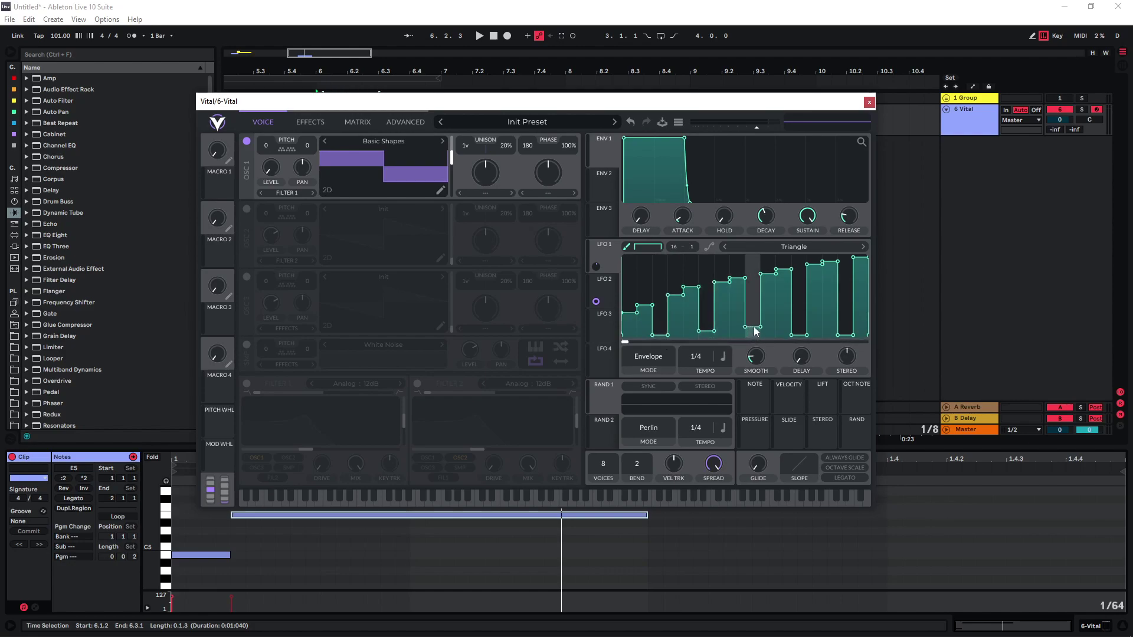
pyautogui.click(798, 322)
pyautogui.click(845, 319)
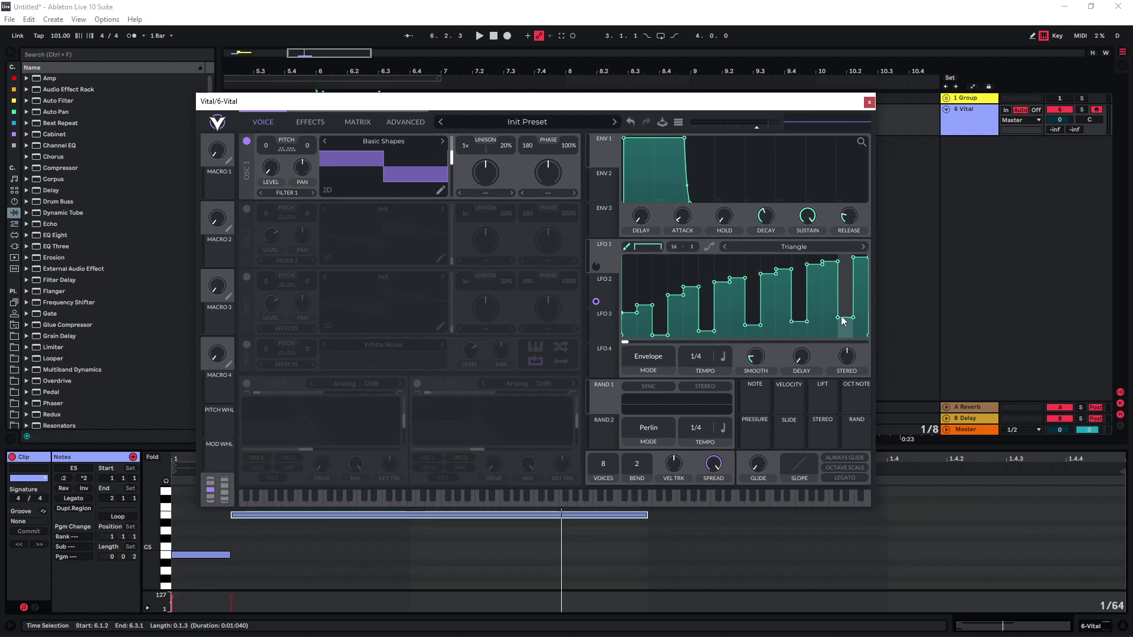
pyautogui.press('a')
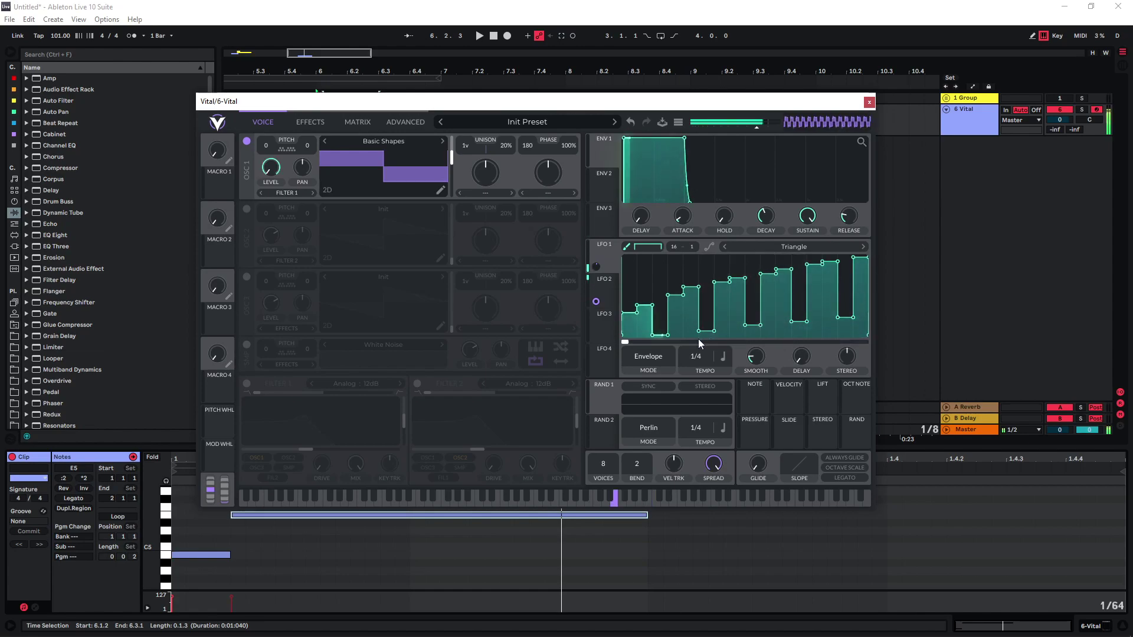
# Audition the patch, playing a note and then one an octave lower
pyautogui.press('a')
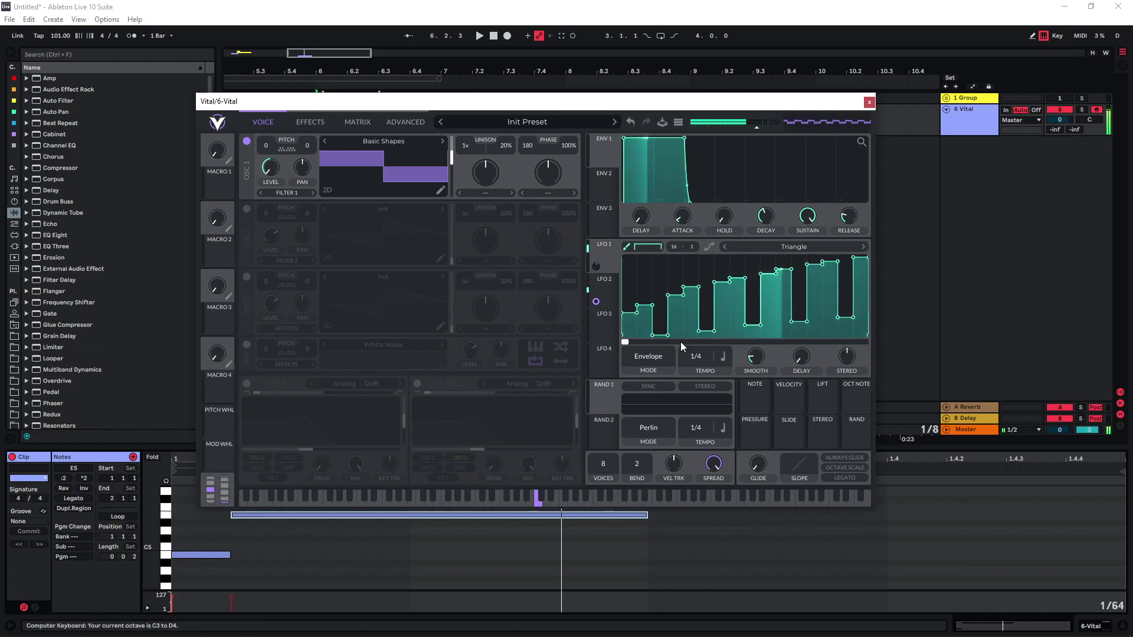
pyautogui.press('z')
pyautogui.press('a')
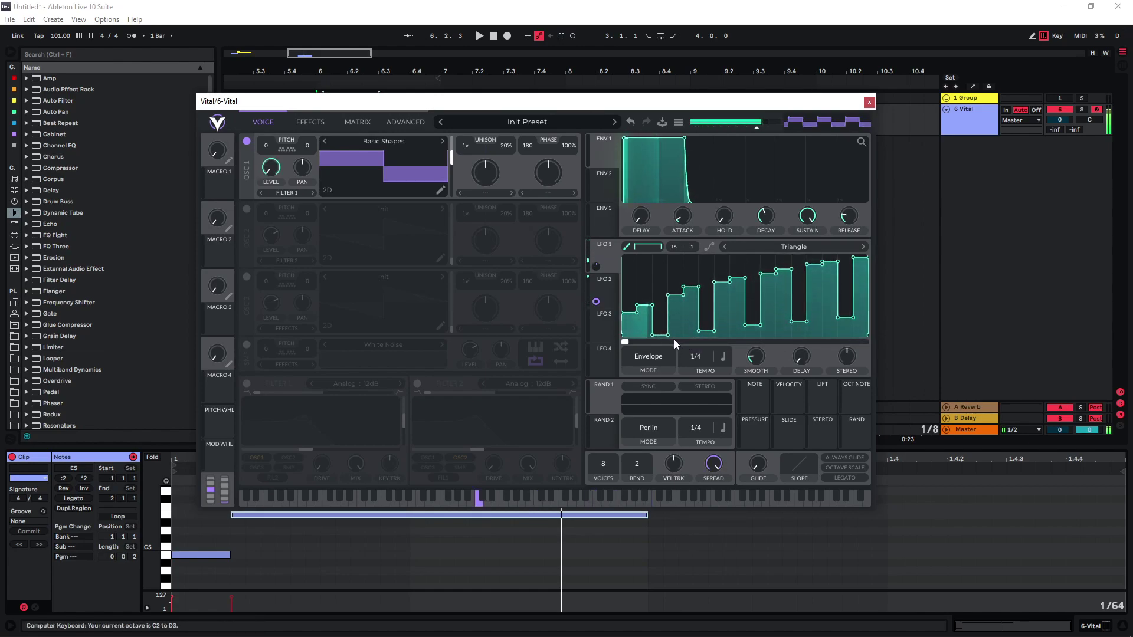
# Adjust the LFO 1 to Voice Transpose amount while playing, settling around 6.46
pyautogui.click(357, 122)
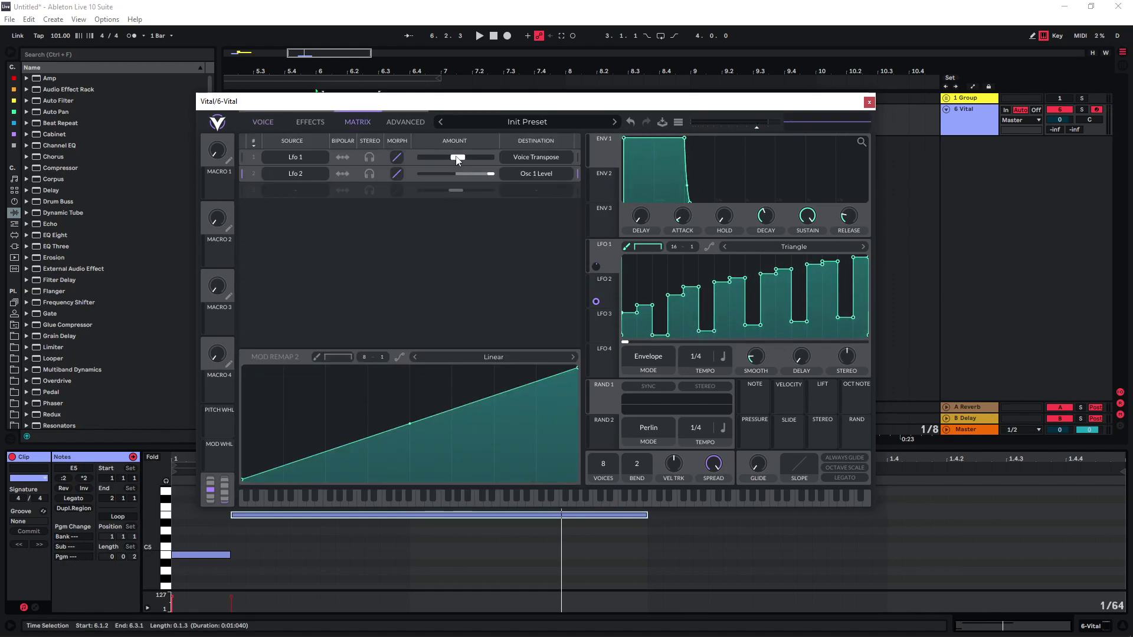
pyautogui.click(459, 160)
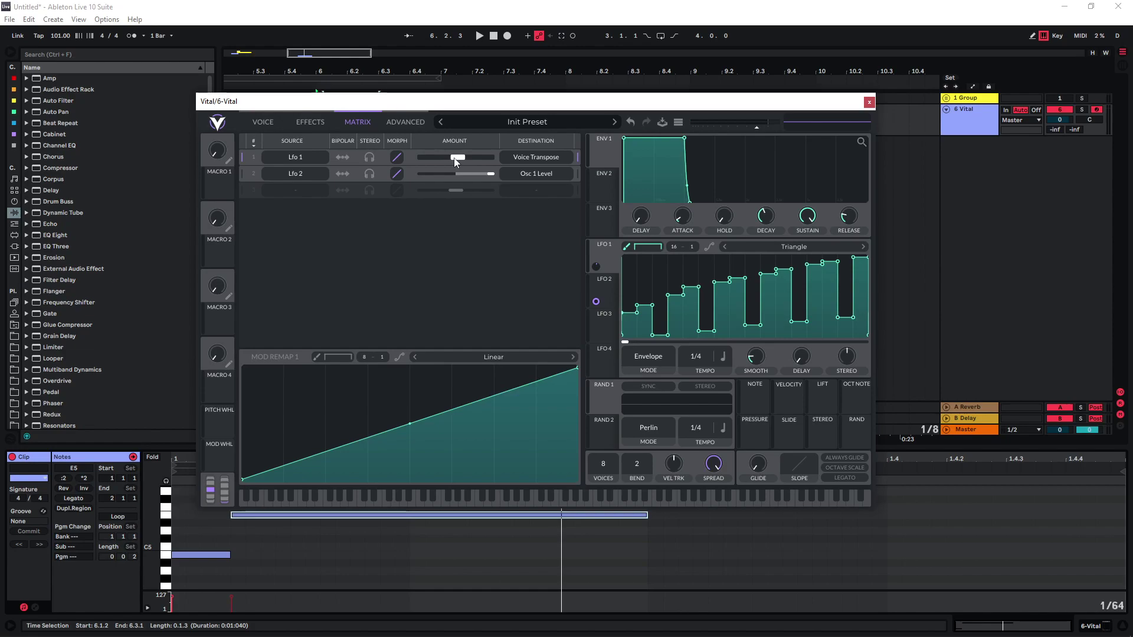
pyautogui.moveTo(456, 162); pyautogui.dragTo(463, 161)
pyautogui.press('a')
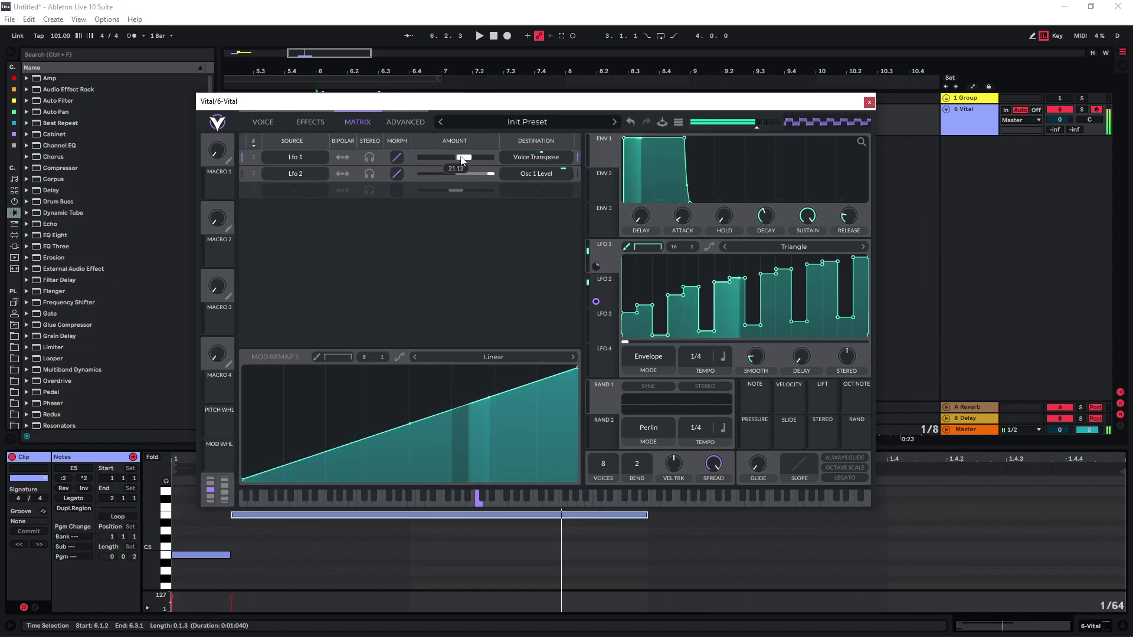
pyautogui.moveTo(462, 160)
pyautogui.mouseDown()
pyautogui.moveTo(481, 160)
pyautogui.moveTo(443, 158)
pyautogui.mouseUp()
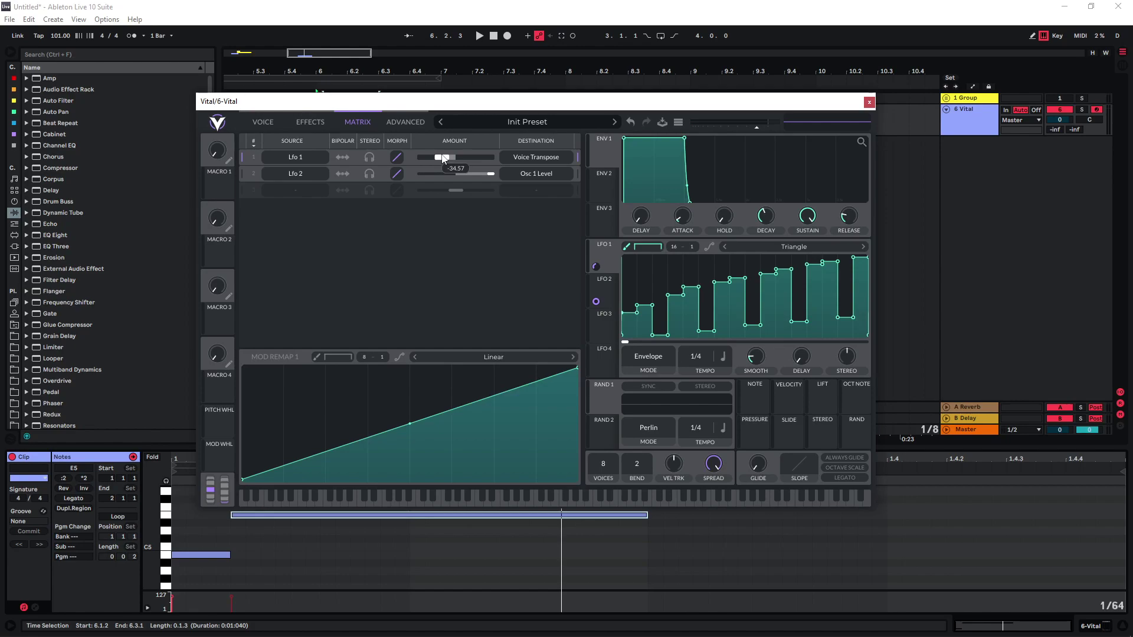
pyautogui.moveTo(443, 158); pyautogui.dragTo(460, 160)
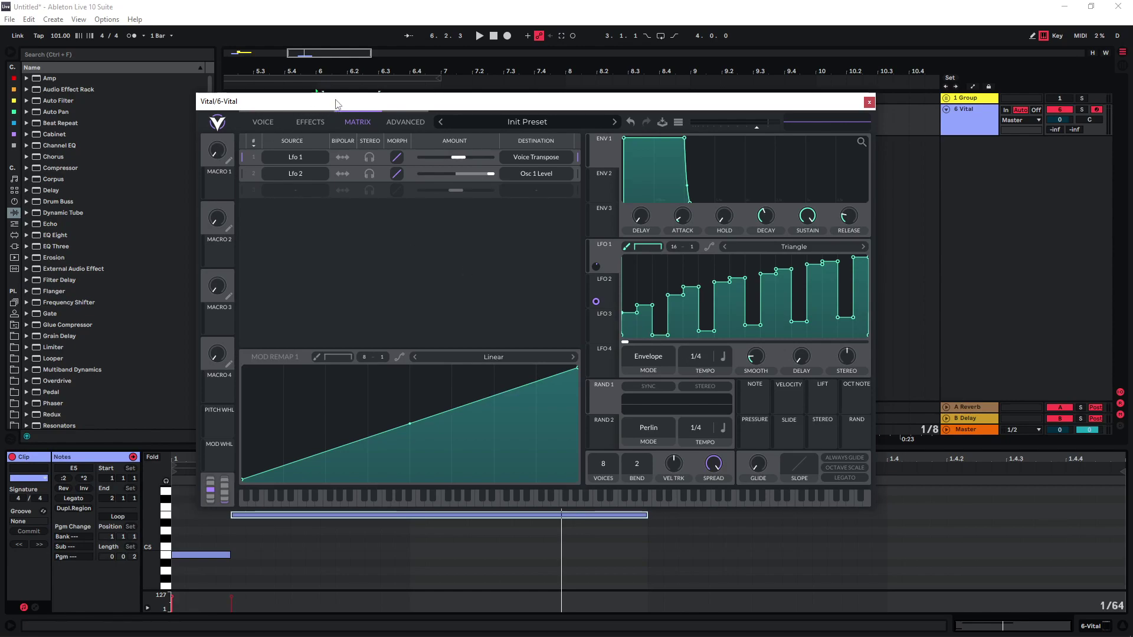
# Set LFO 1's grid to 32, paint steps at varied heights, and set the transpose amount to 5.00
pyautogui.moveTo(674, 247); pyautogui.dragTo(682, 73)
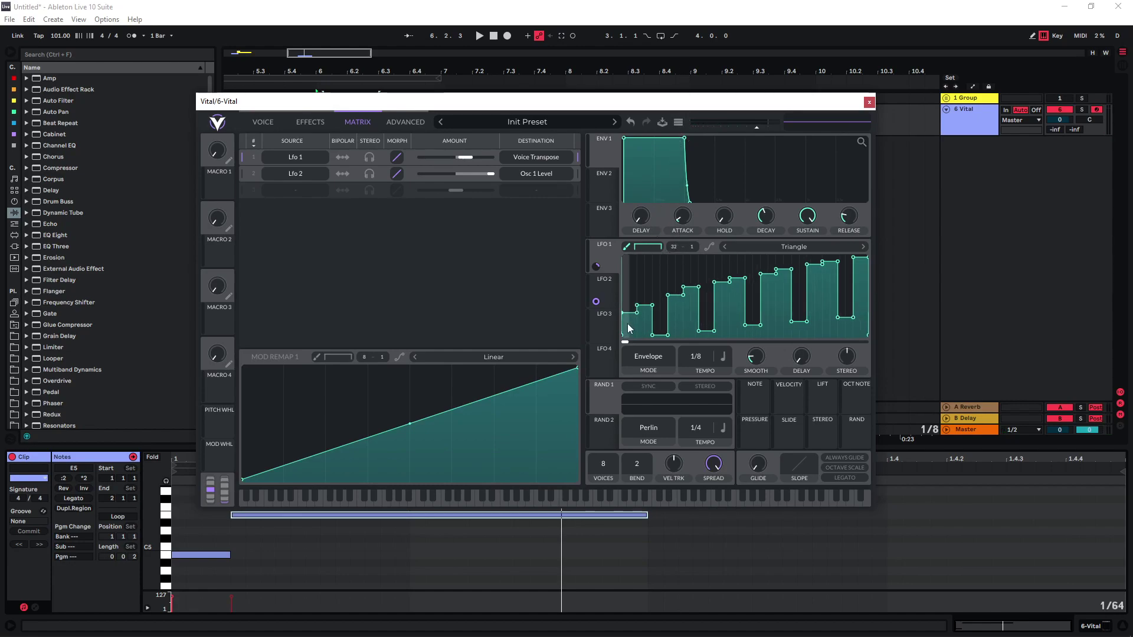
pyautogui.moveTo(629, 329)
pyautogui.mouseDown()
pyautogui.moveTo(640, 286)
pyautogui.moveTo(659, 326)
pyautogui.moveTo(678, 270)
pyautogui.moveTo(709, 330)
pyautogui.moveTo(717, 268)
pyautogui.moveTo(732, 280)
pyautogui.moveTo(734, 266)
pyautogui.moveTo(752, 325)
pyautogui.moveTo(752, 269)
pyautogui.moveTo(752, 286)
pyautogui.moveTo(762, 274)
pyautogui.moveTo(764, 288)
pyautogui.moveTo(769, 277)
pyautogui.moveTo(790, 282)
pyautogui.moveTo(777, 334)
pyautogui.moveTo(787, 271)
pyautogui.moveTo(797, 322)
pyautogui.moveTo(795, 277)
pyautogui.moveTo(803, 313)
pyautogui.mouseUp()
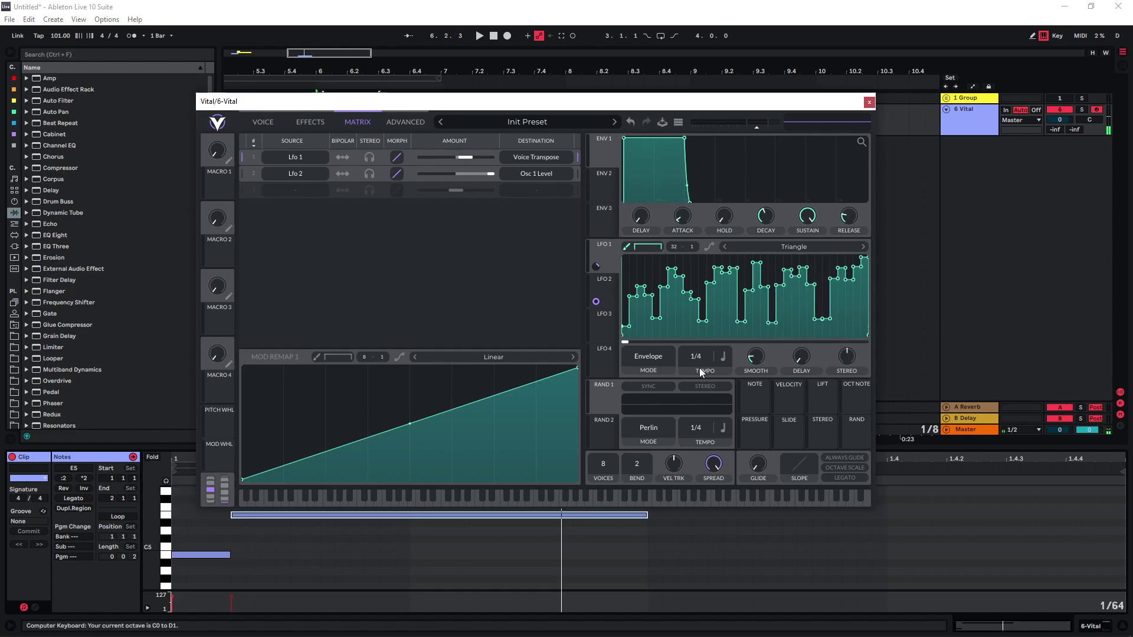
pyautogui.press('a')
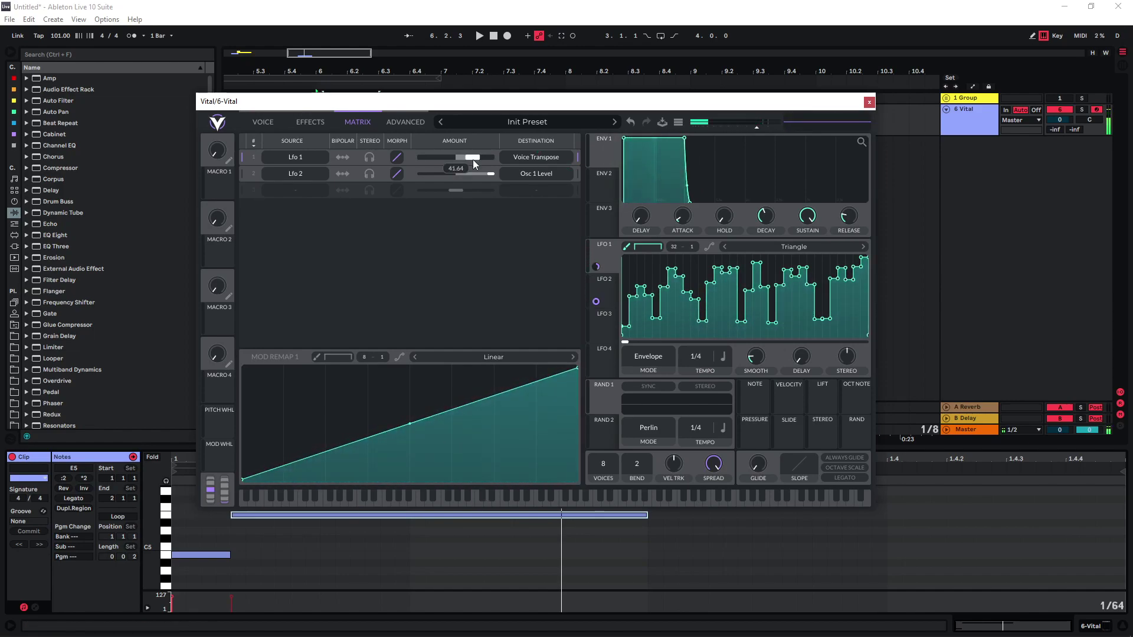
pyautogui.moveTo(473, 159)
pyautogui.mouseDown()
pyautogui.moveTo(445, 161)
pyautogui.moveTo(472, 164)
pyautogui.mouseUp()
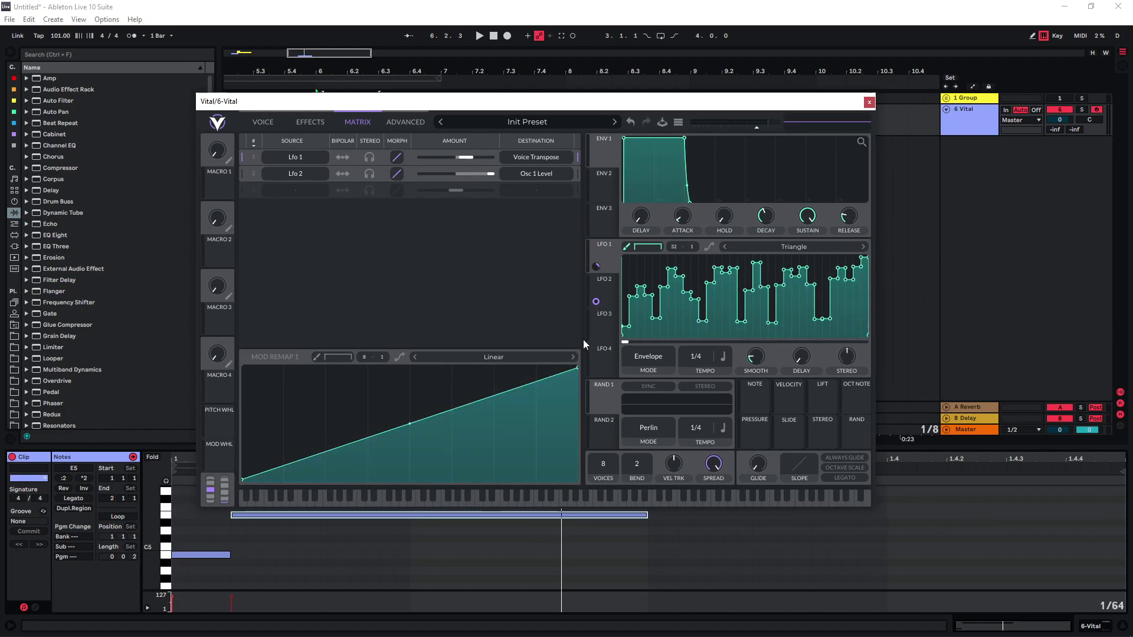
# Switch on Filter 1 and set its low-pass cutoff to about 55.67 semitones
pyautogui.click(263, 122)
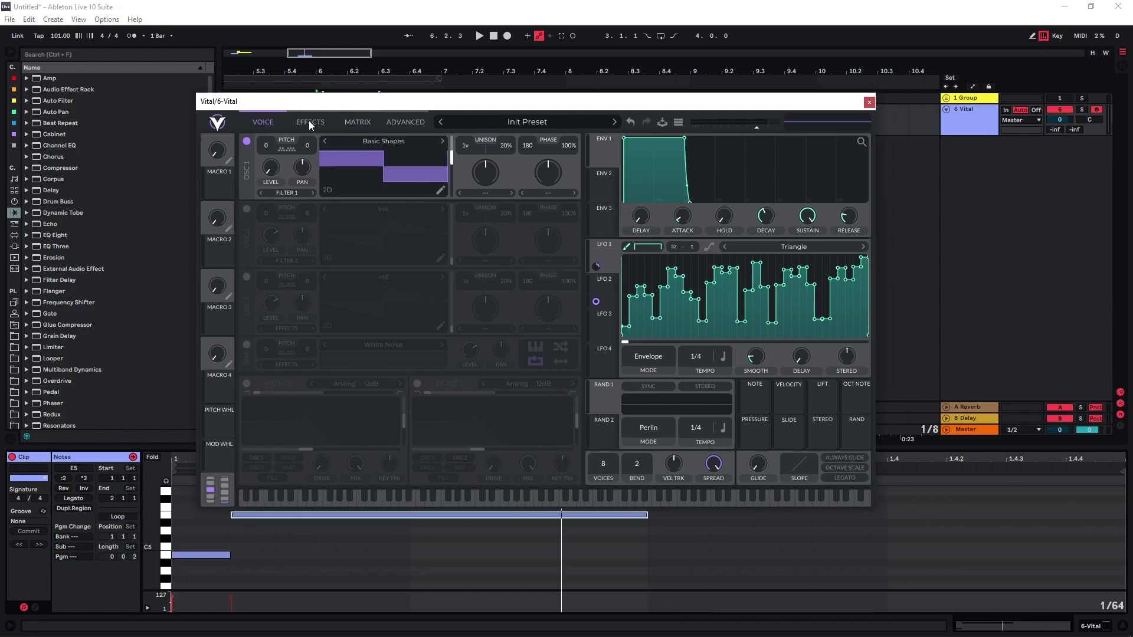
pyautogui.click(246, 383)
pyautogui.moveTo(305, 450); pyautogui.dragTo(384, 454)
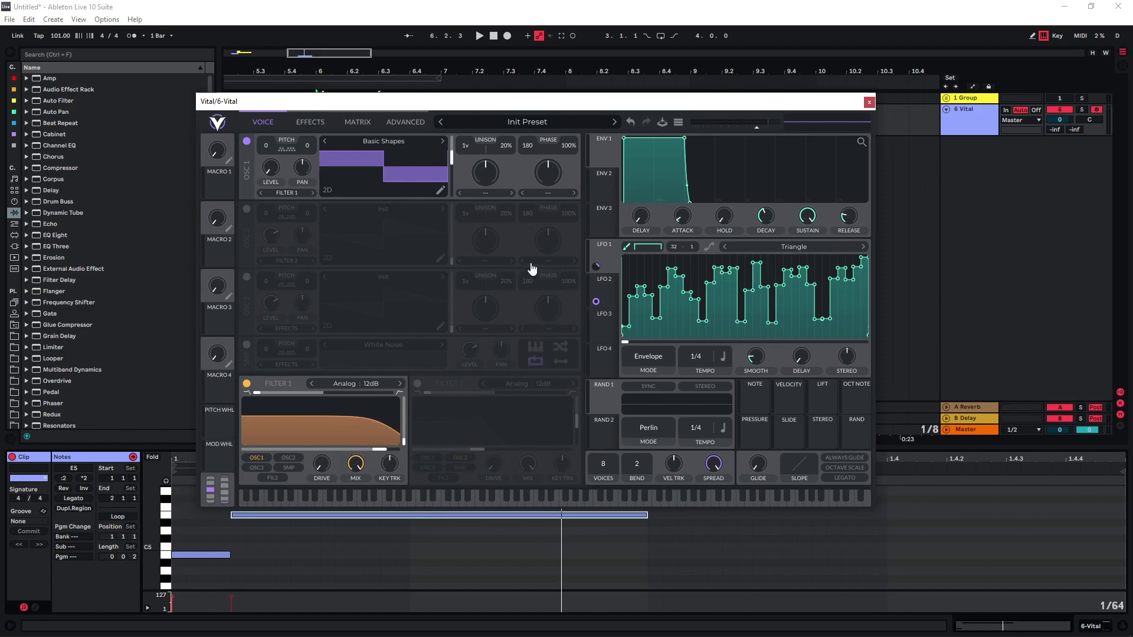
pyautogui.moveTo(382, 450); pyautogui.dragTo(379, 451)
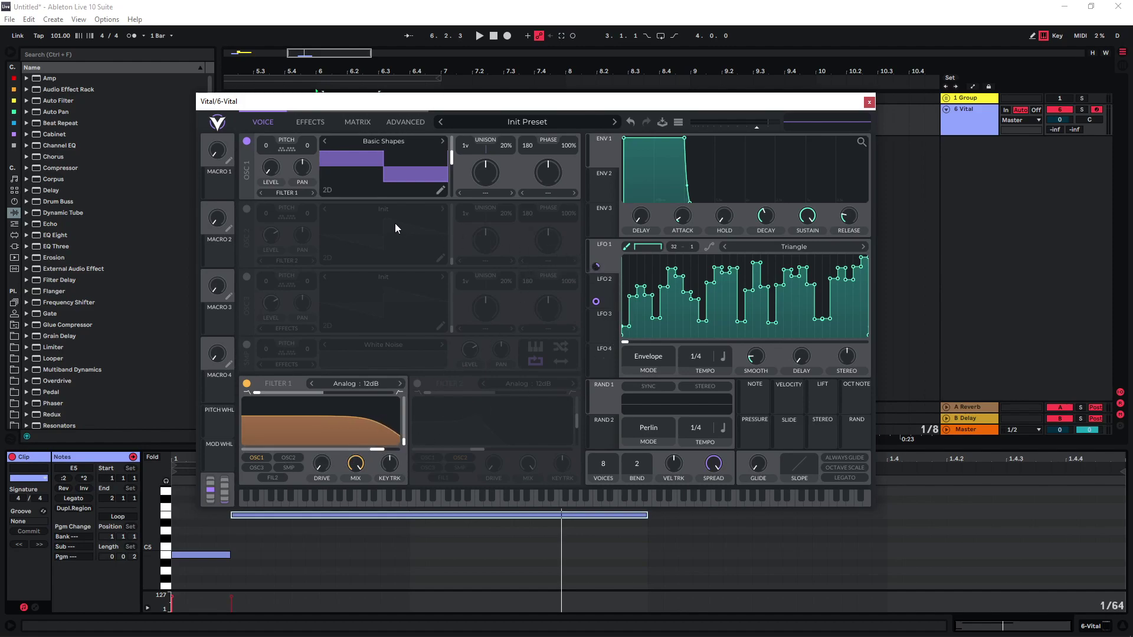